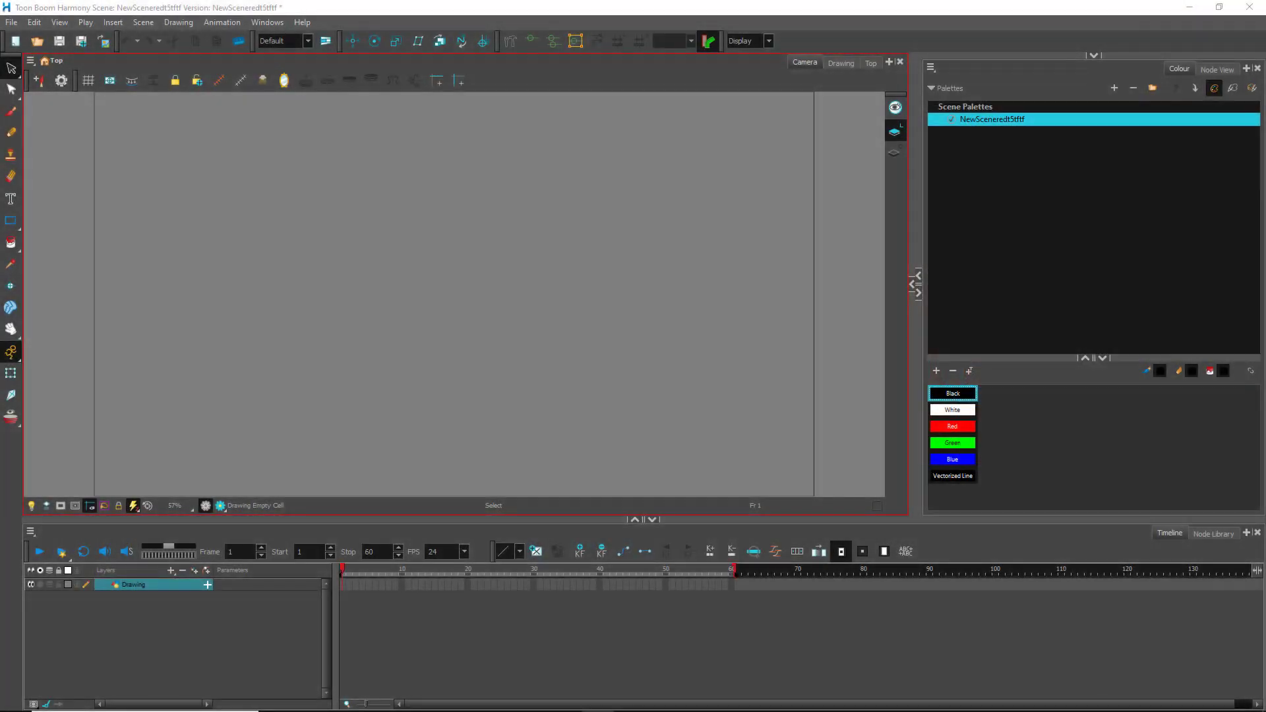
# Step: Import TestAudio.wav from the Desktop with File > Import > Sound, adding it above the Drawing layer
pyautogui.click(419, 10)
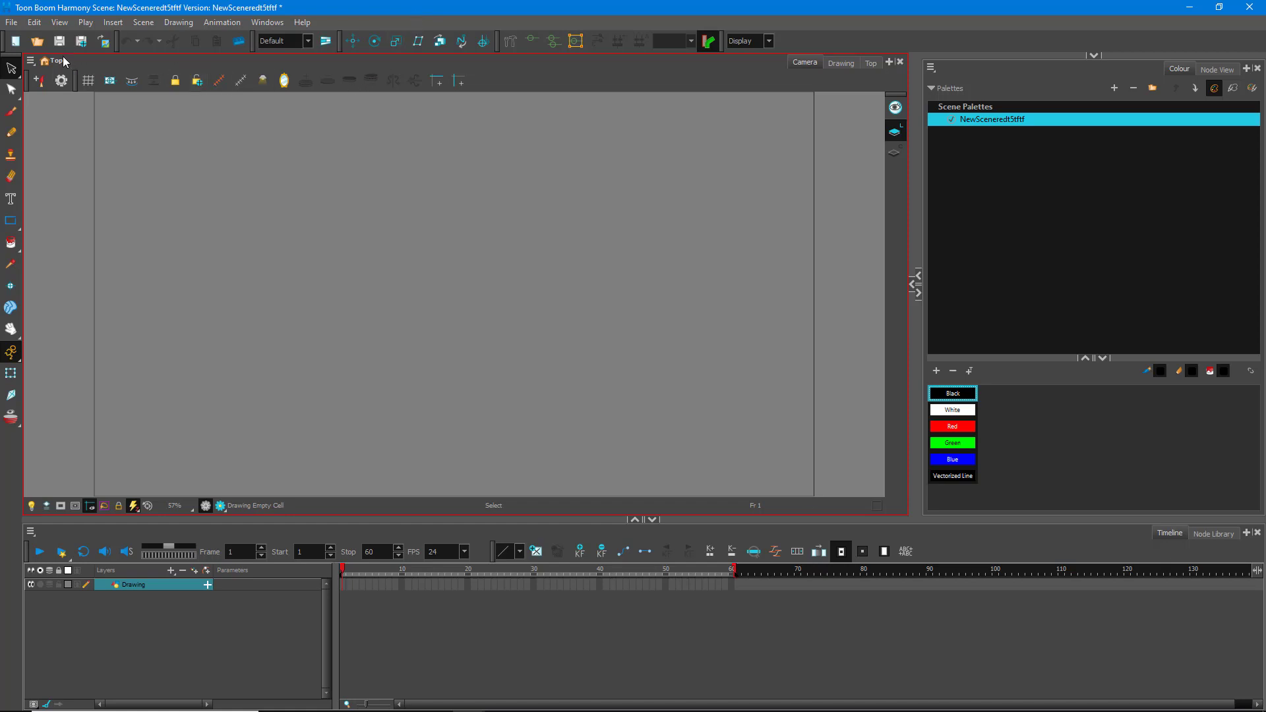
pyautogui.click(12, 22)
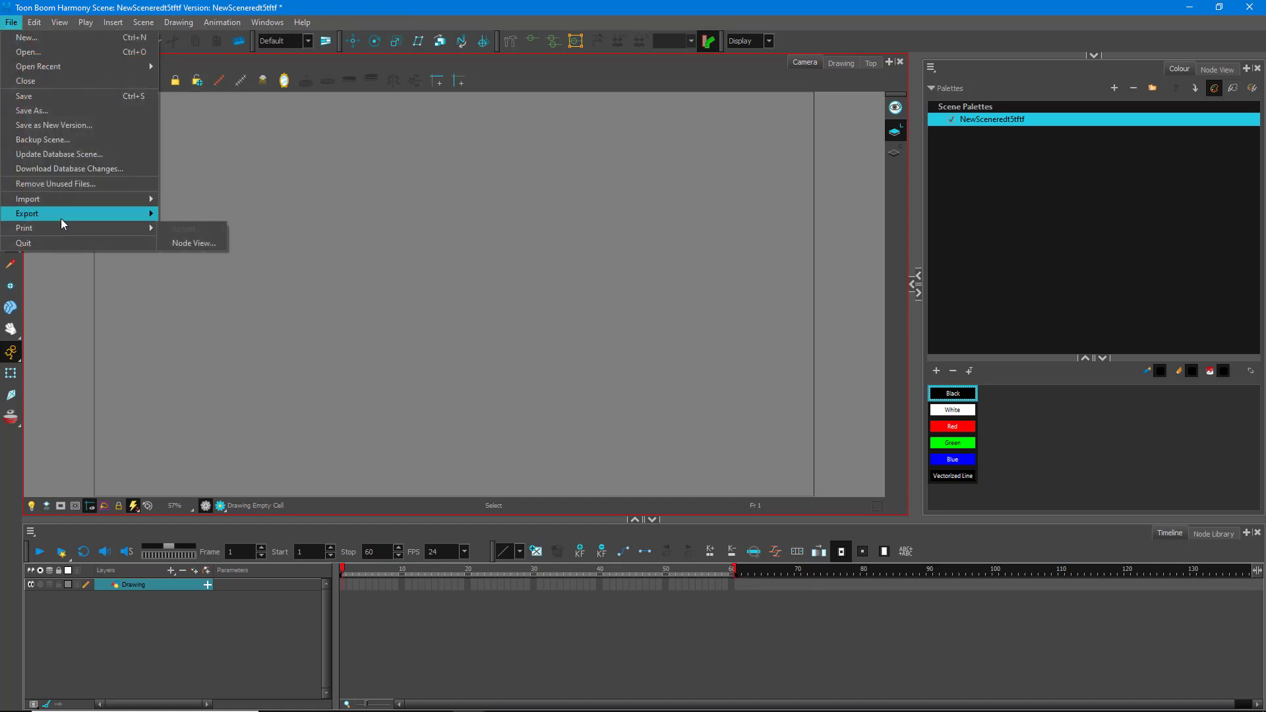
pyautogui.moveTo(59, 199)
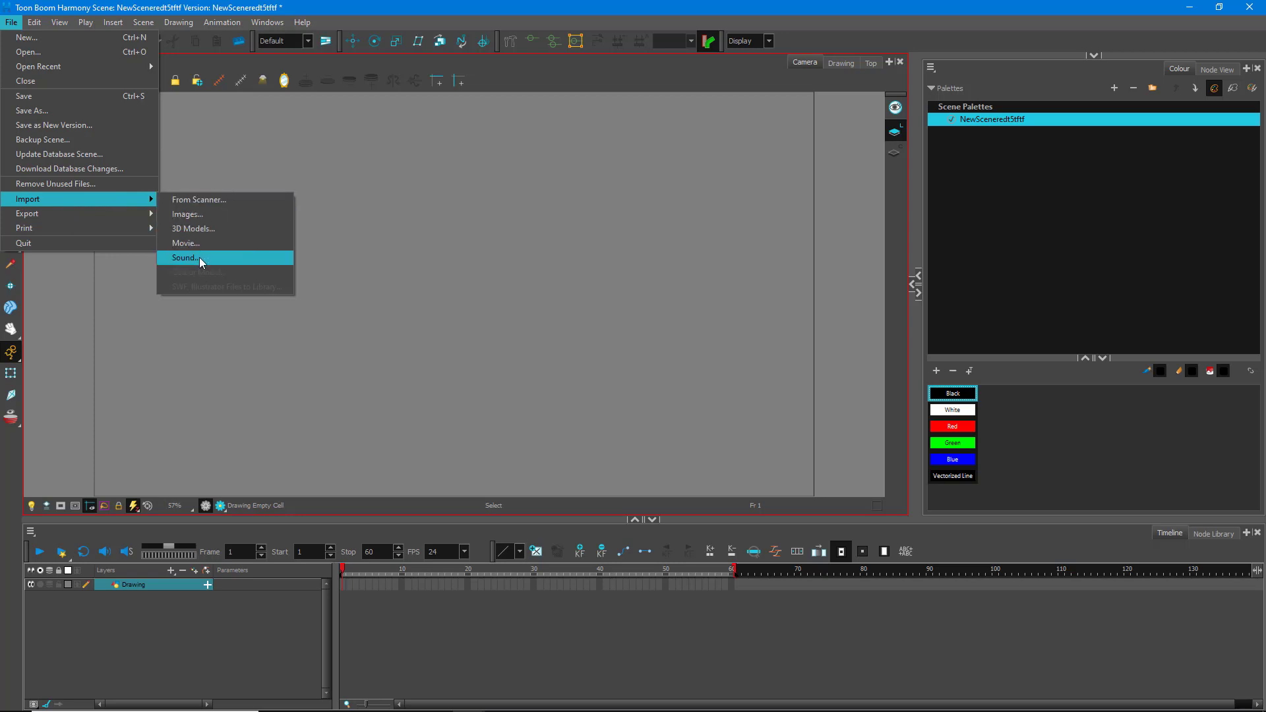
pyautogui.click(200, 257)
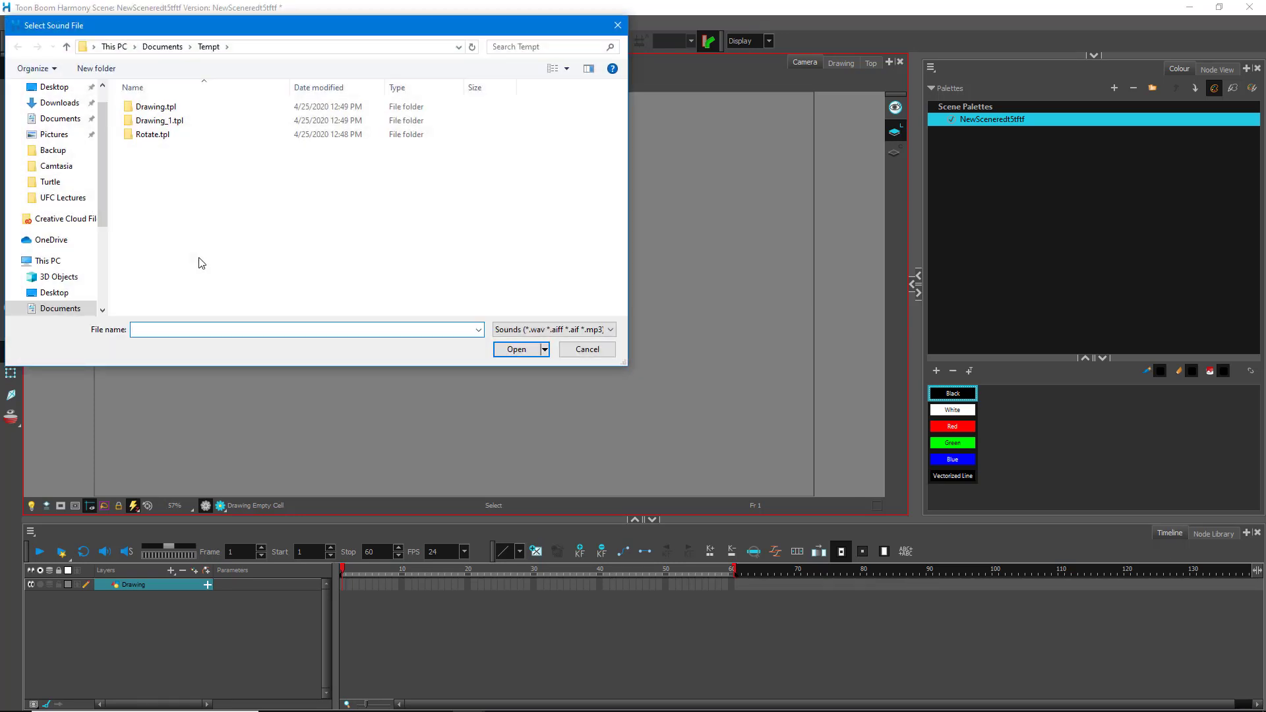
pyautogui.click(572, 330)
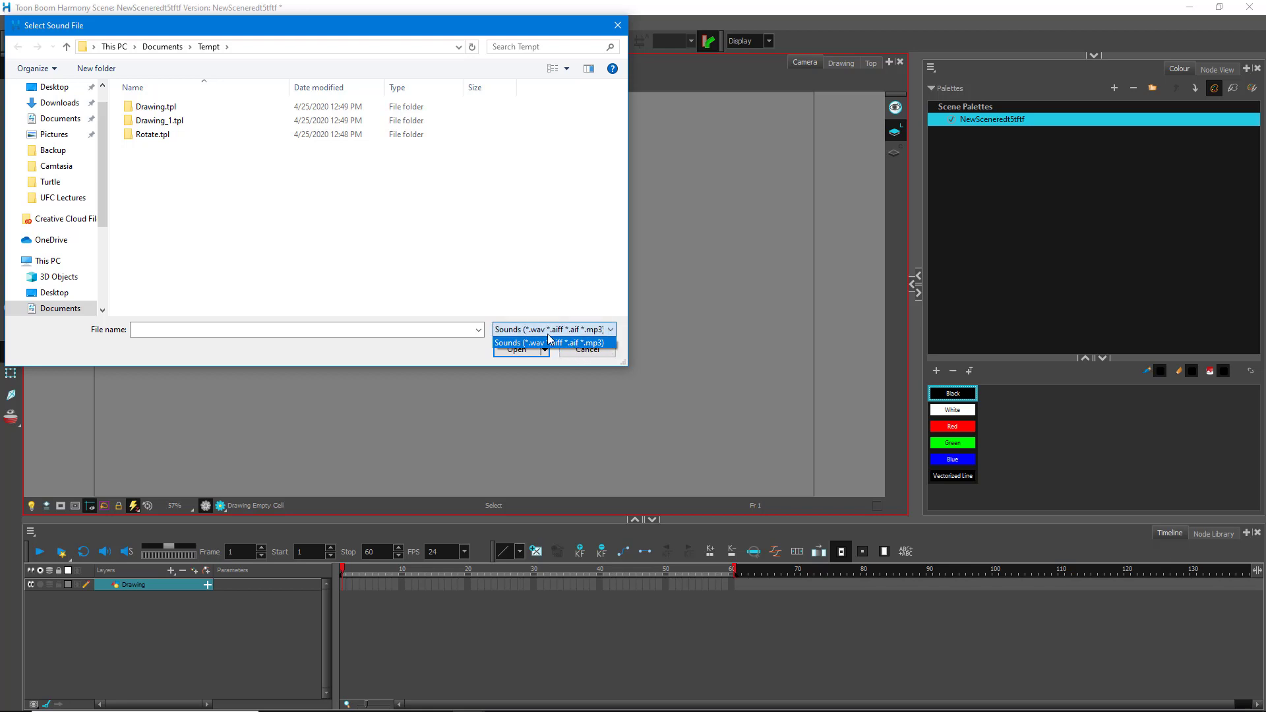
pyautogui.click(76, 91)
pyautogui.click(67, 91)
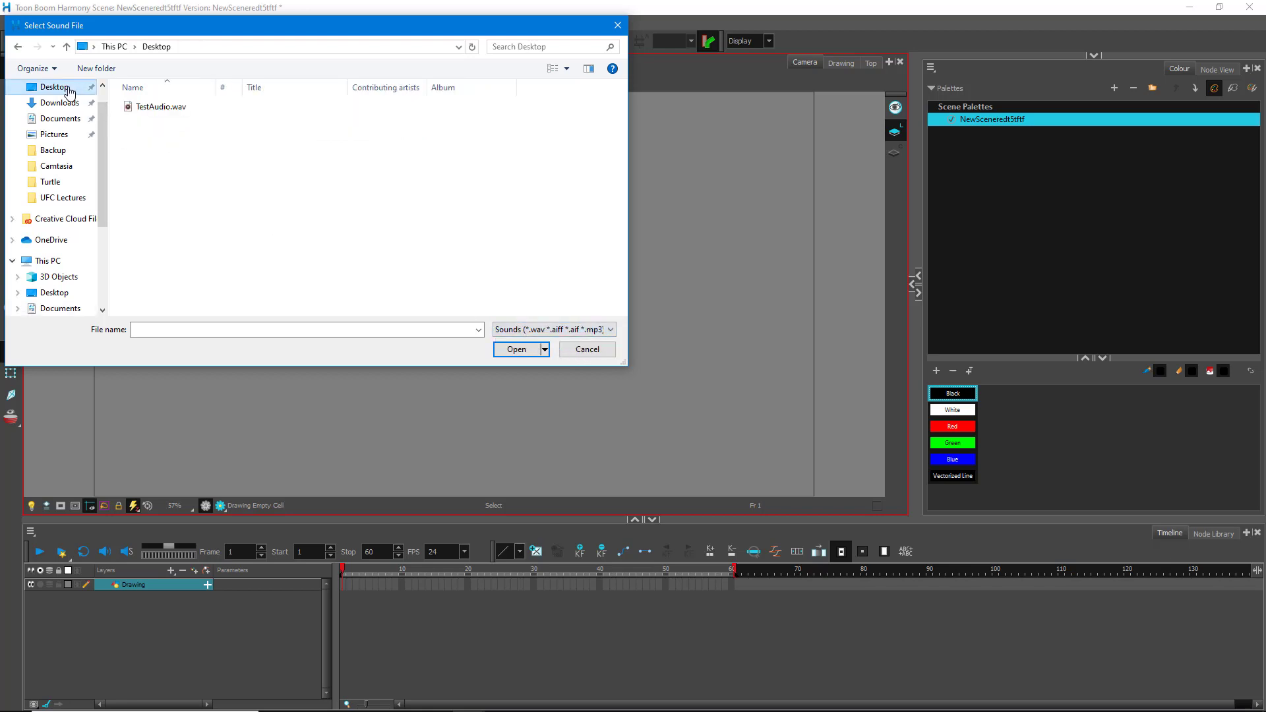
pyautogui.click(158, 111)
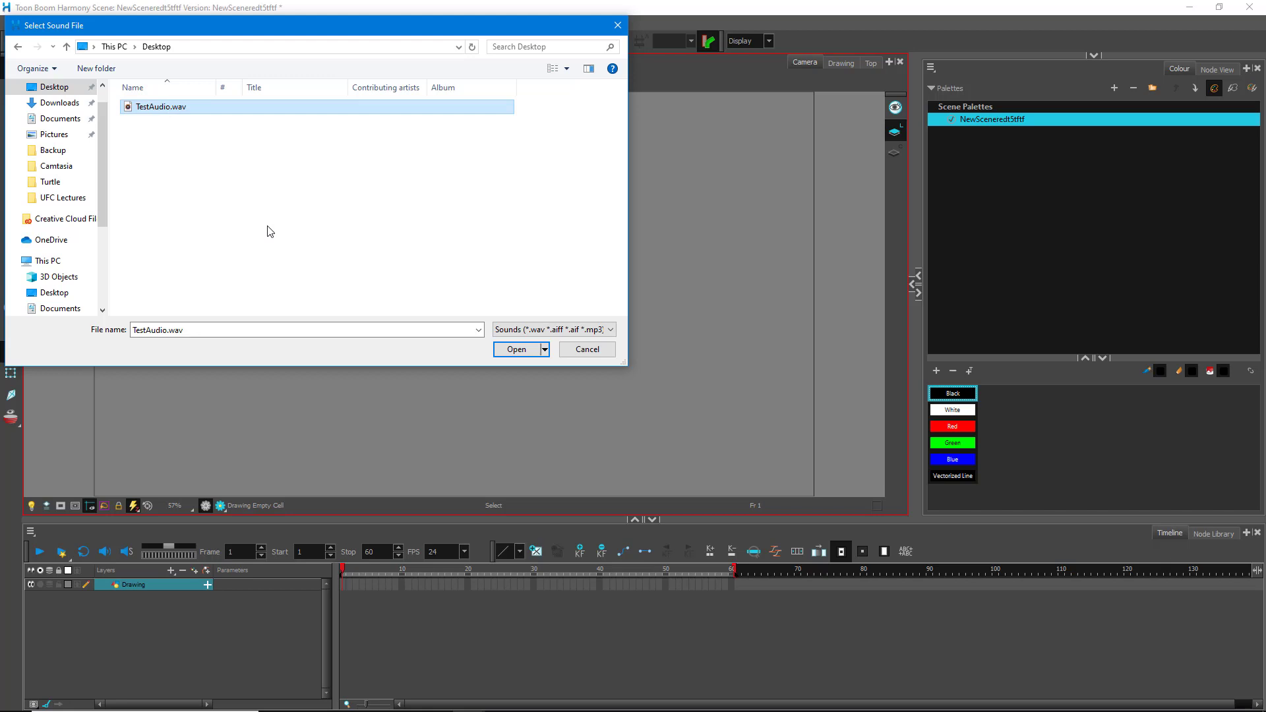
pyautogui.click(517, 350)
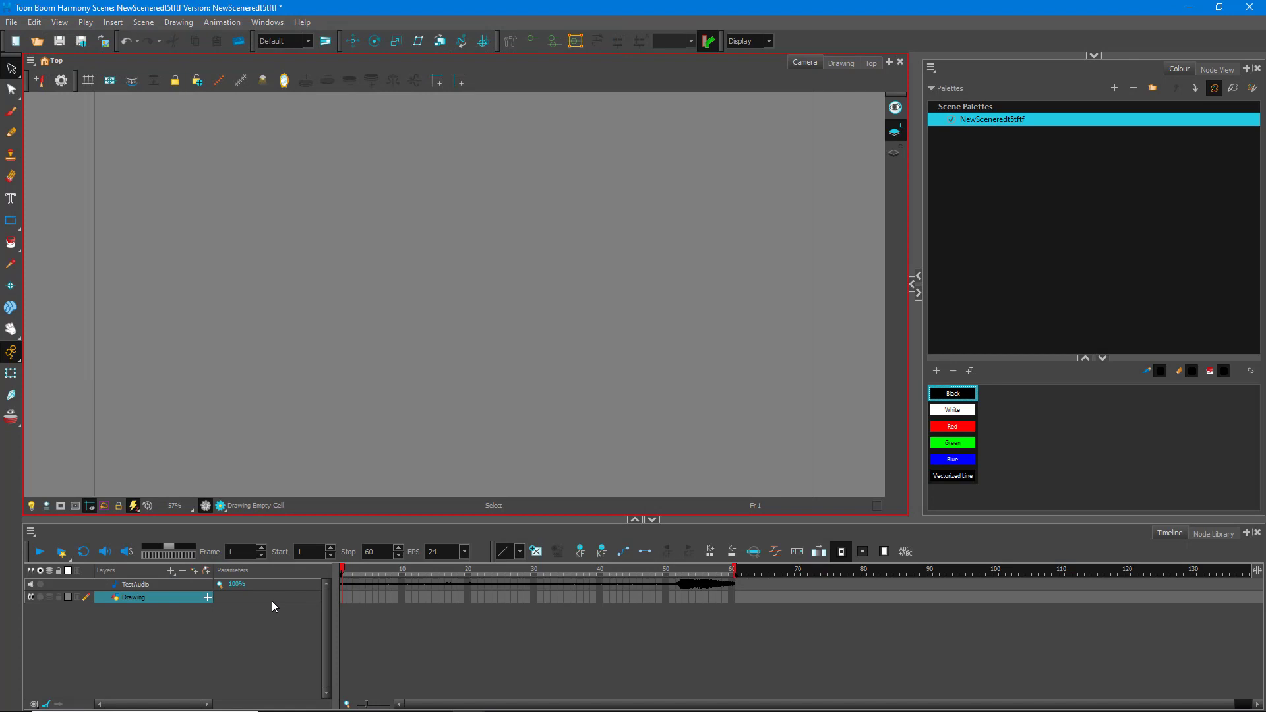
# Step: Select the TestAudio layer and play the scene to hear the audio, then stop
pyautogui.click(149, 586)
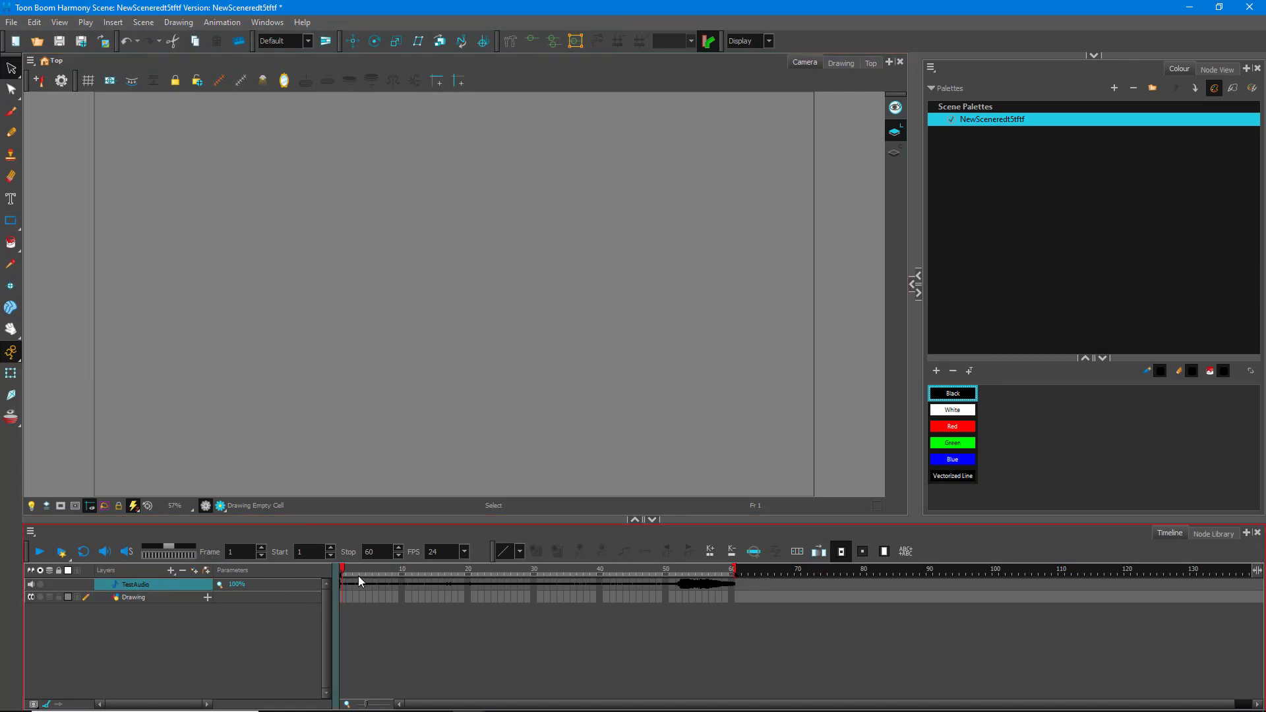
pyautogui.click(42, 556)
pyautogui.click(41, 555)
pyautogui.click(42, 556)
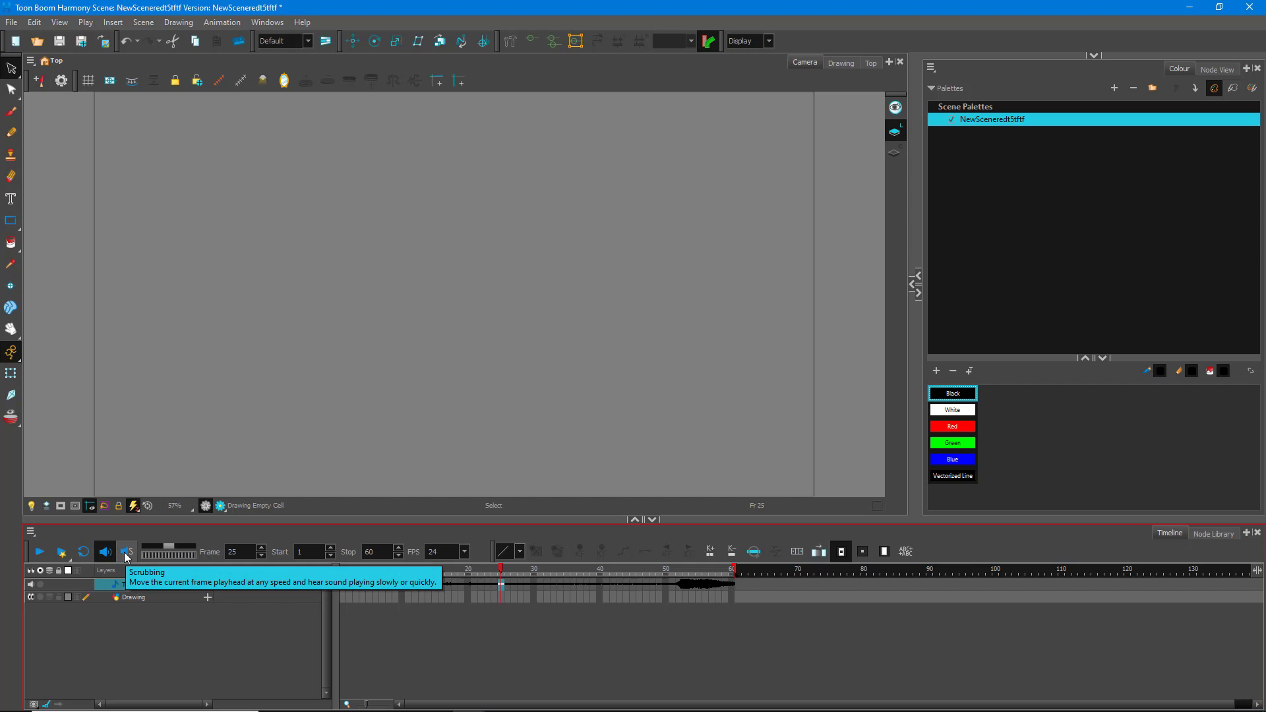
# Step: Enable sound scrubbing, scrub between frames 58 and 14, and replay from frame 14
pyautogui.click(124, 552)
pyautogui.moveTo(673, 576); pyautogui.dragTo(713, 576)
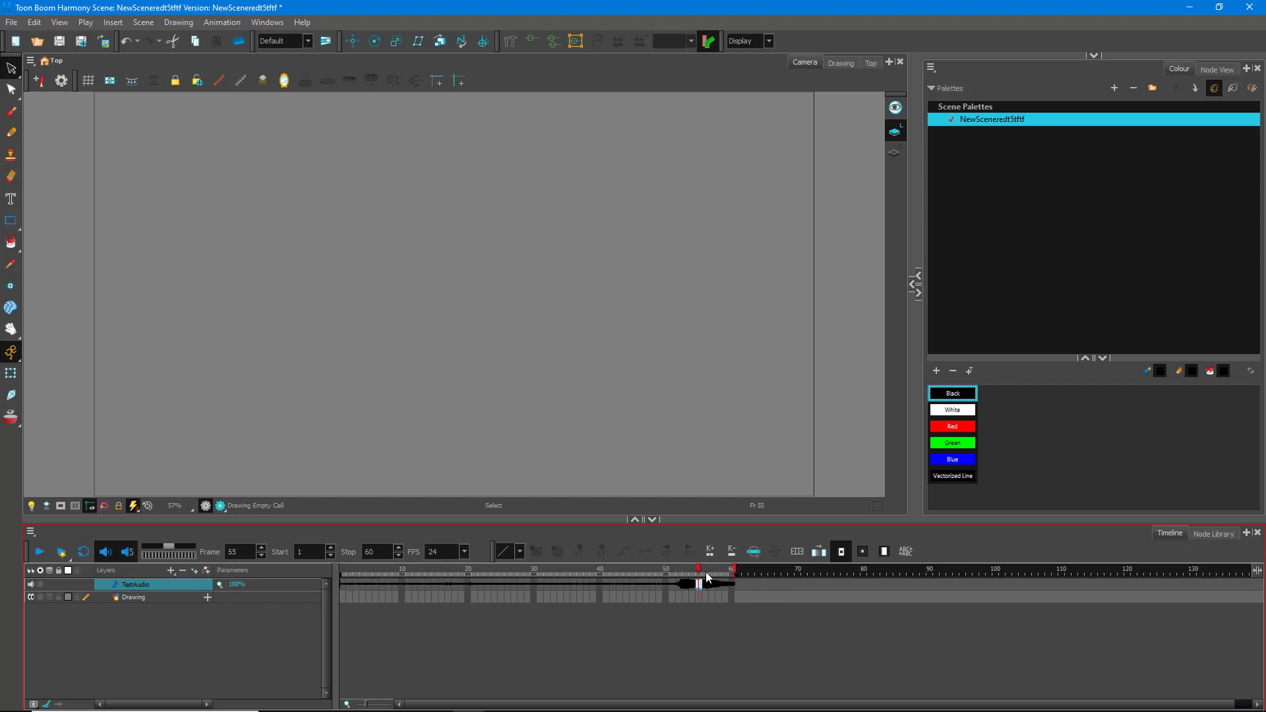
pyautogui.moveTo(714, 578); pyautogui.dragTo(382, 584)
pyautogui.click(37, 553)
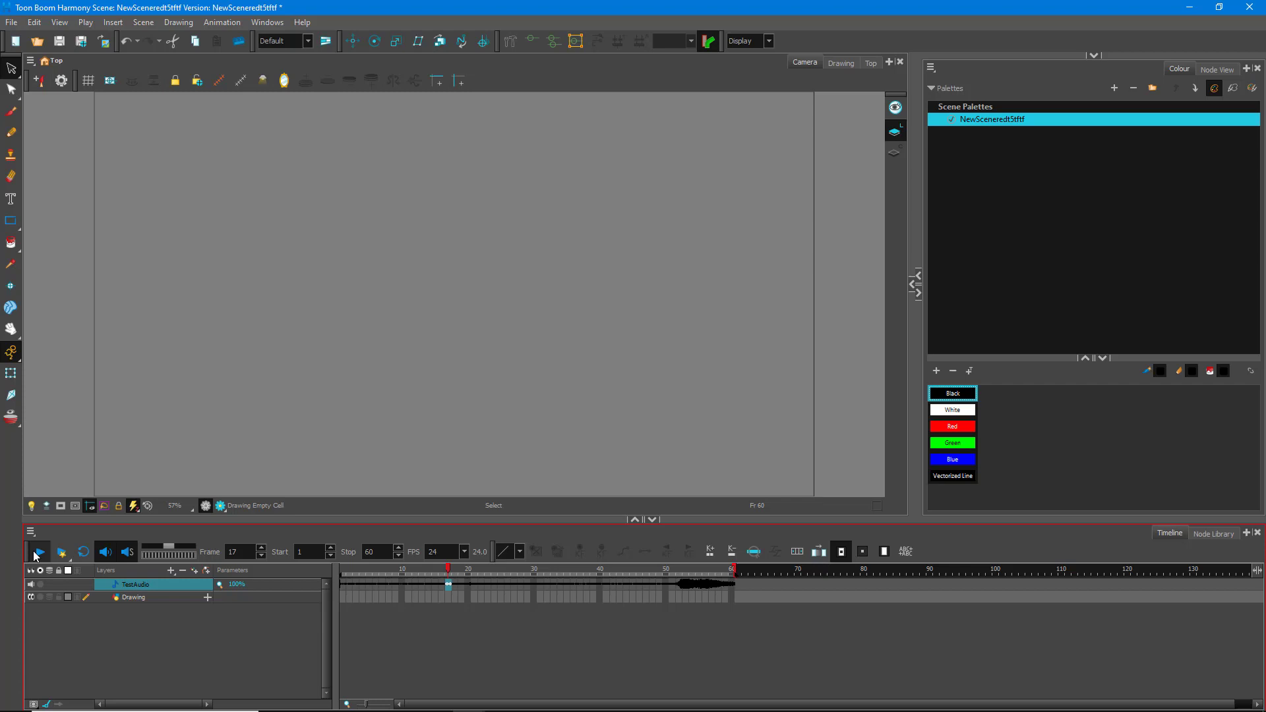
pyautogui.click(37, 552)
# Step: Move the playhead to frames 57 and 48, select frames 1–50, then reselect TestAudio
pyautogui.moveTo(481, 577); pyautogui.dragTo(712, 576)
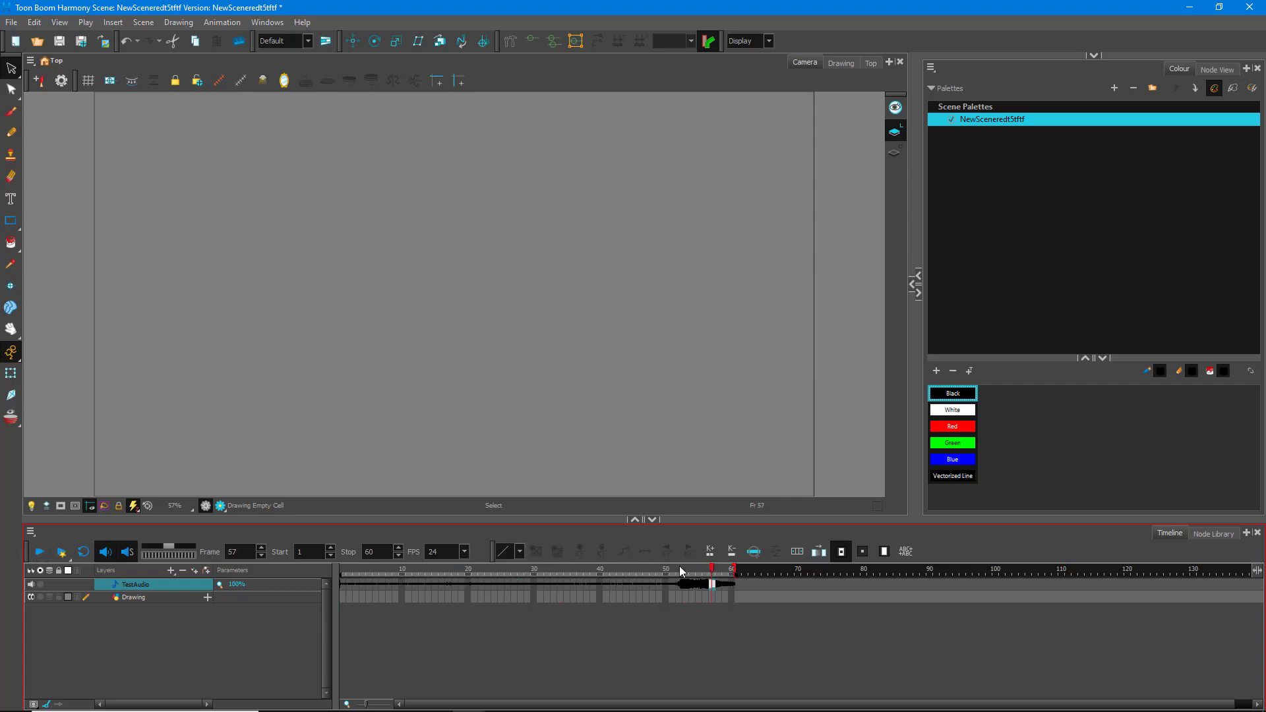
pyautogui.click(655, 570)
pyautogui.moveTo(670, 588); pyautogui.dragTo(464, 599)
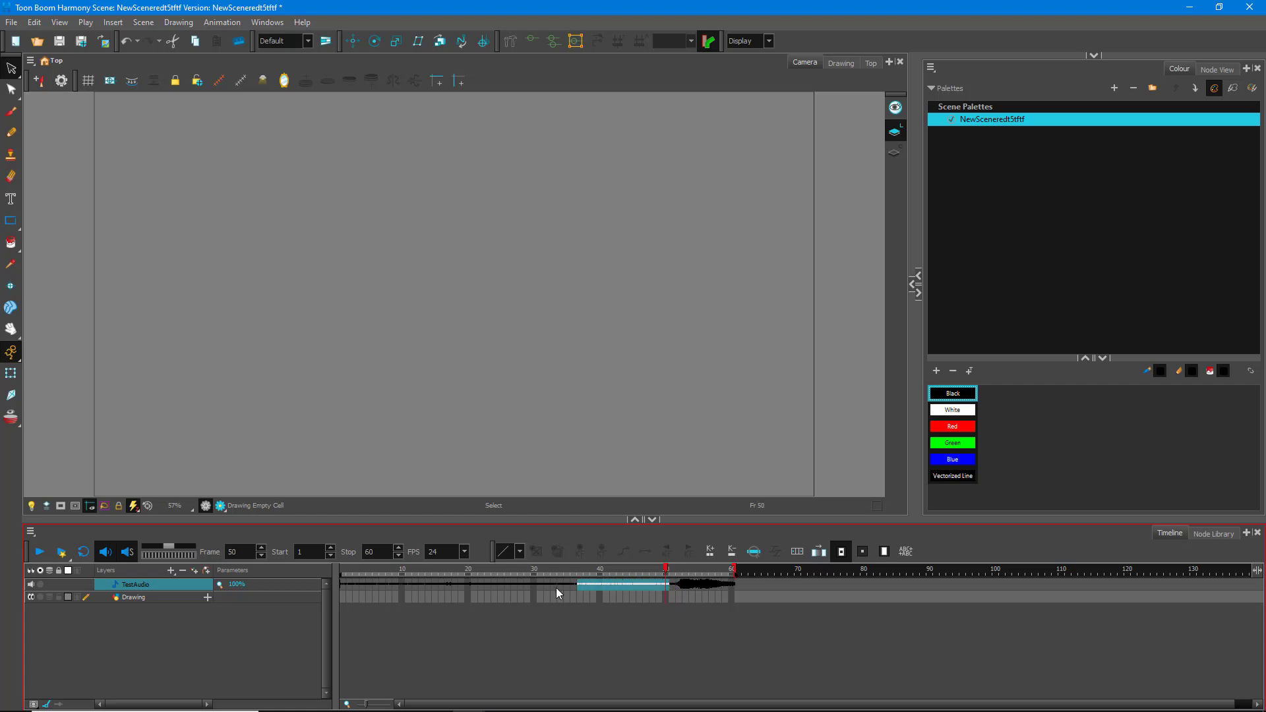
pyautogui.click(463, 599)
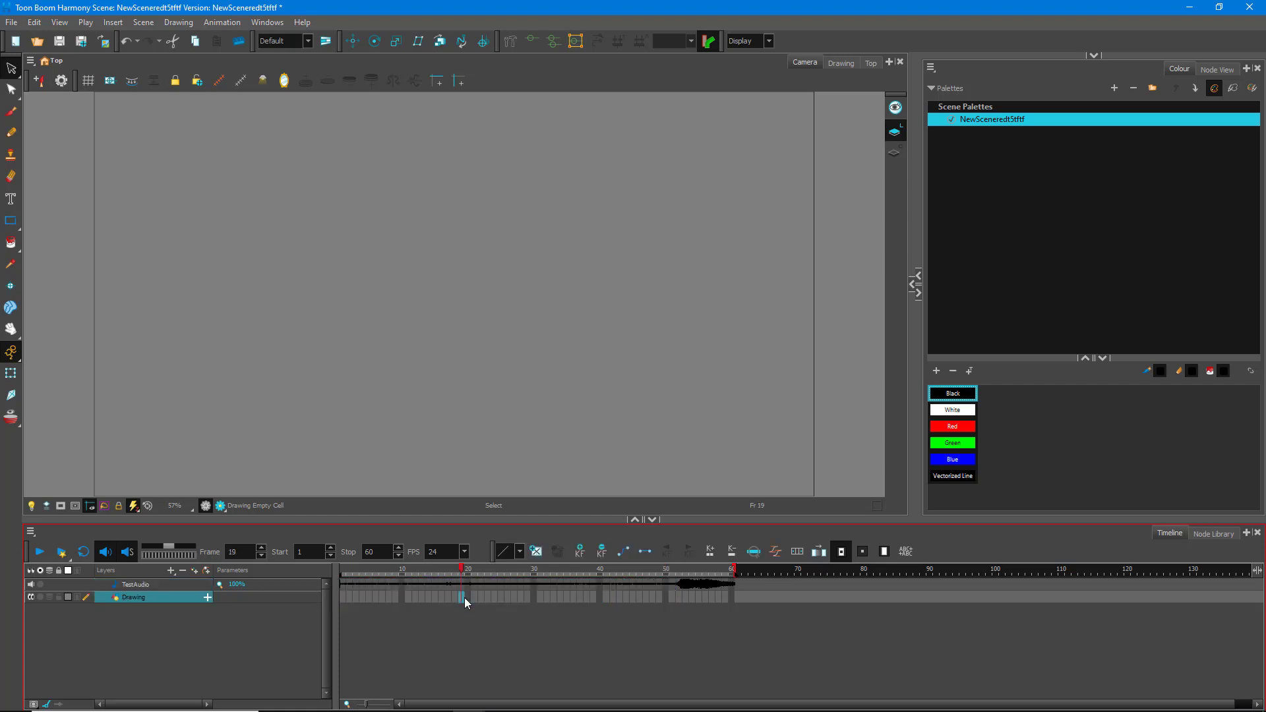
pyautogui.click(137, 584)
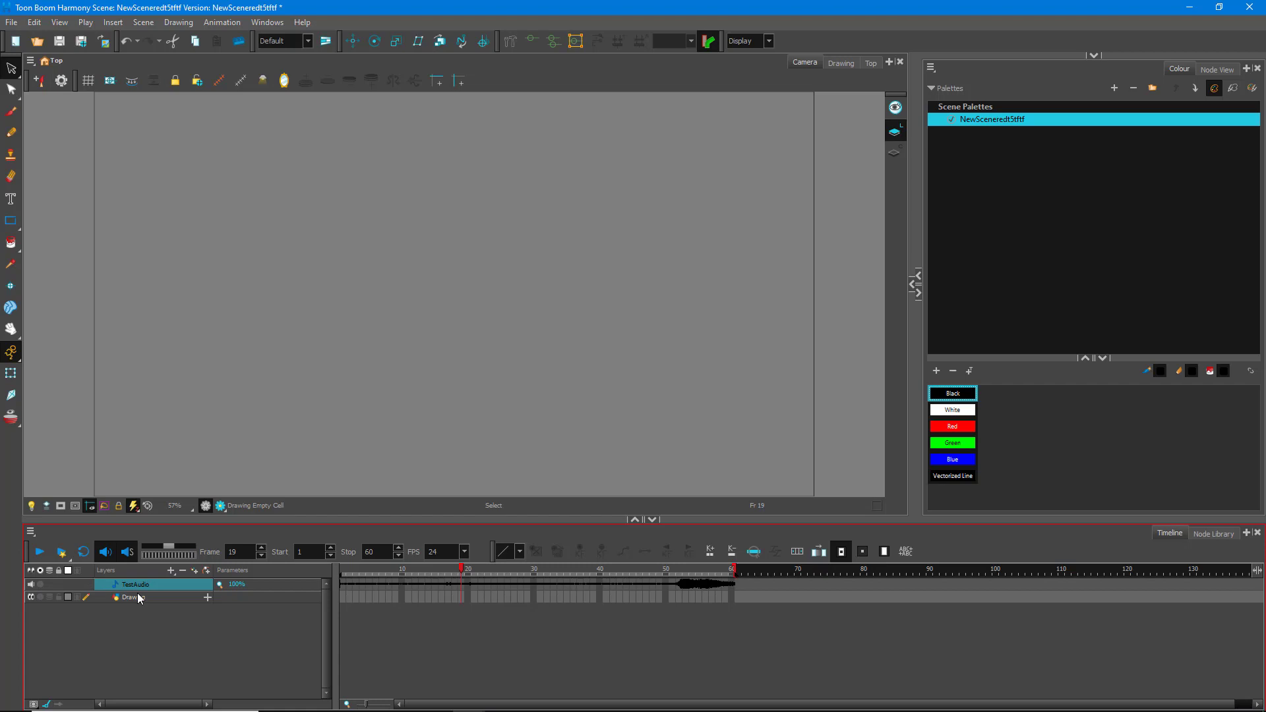
# Step: Preview TestAudio in its Sound Element Editor and load the 7.829 s clip (frames 1–188) as current sound
pyautogui.doubleClick(115, 587)
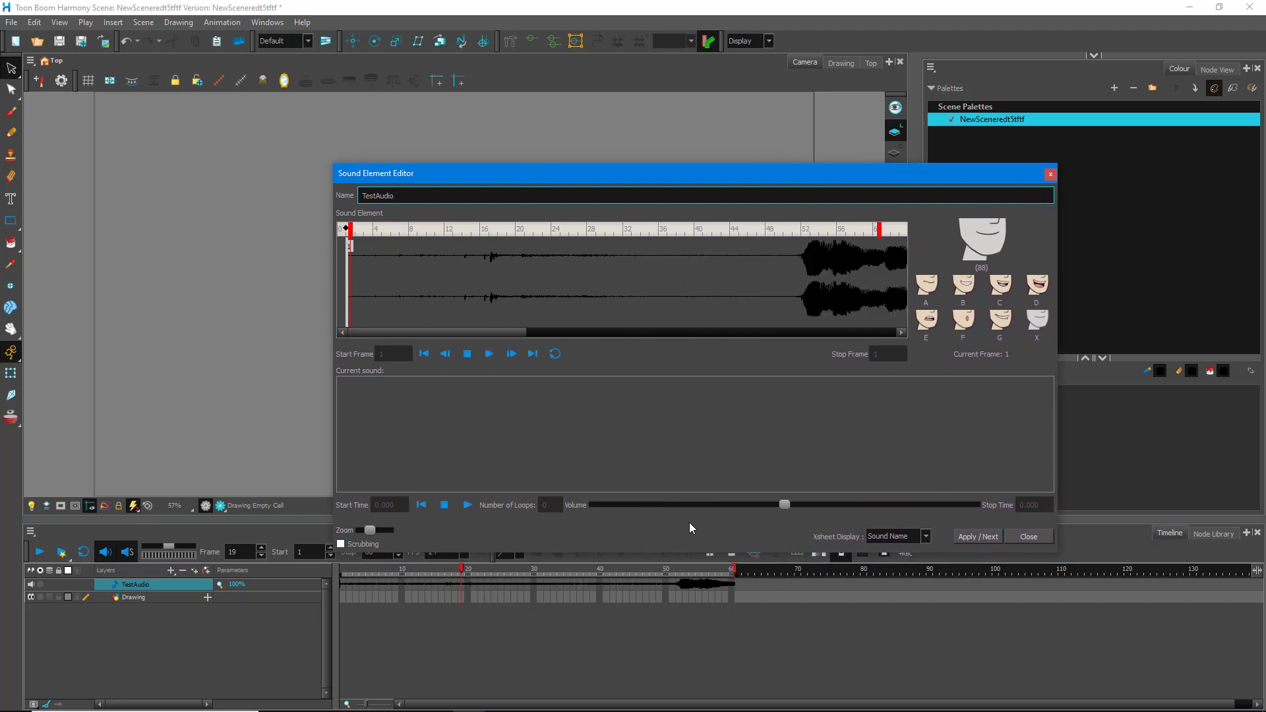
pyautogui.click(483, 358)
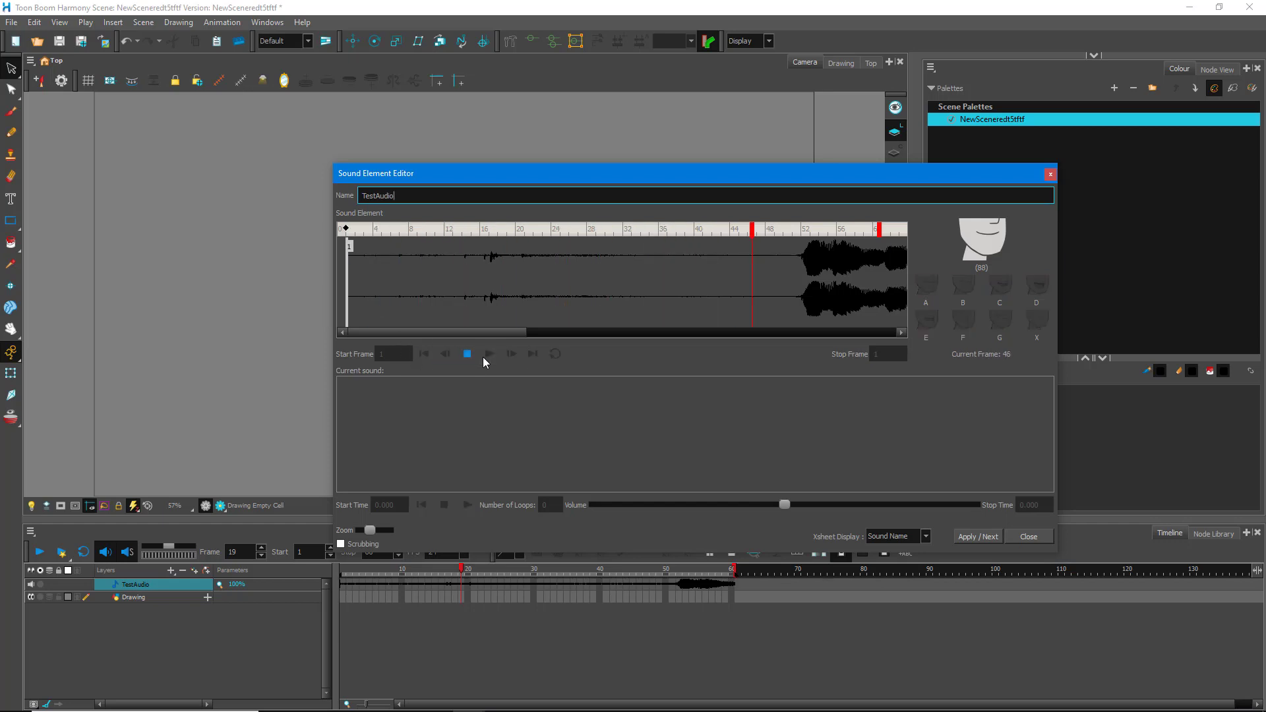
pyautogui.click(467, 354)
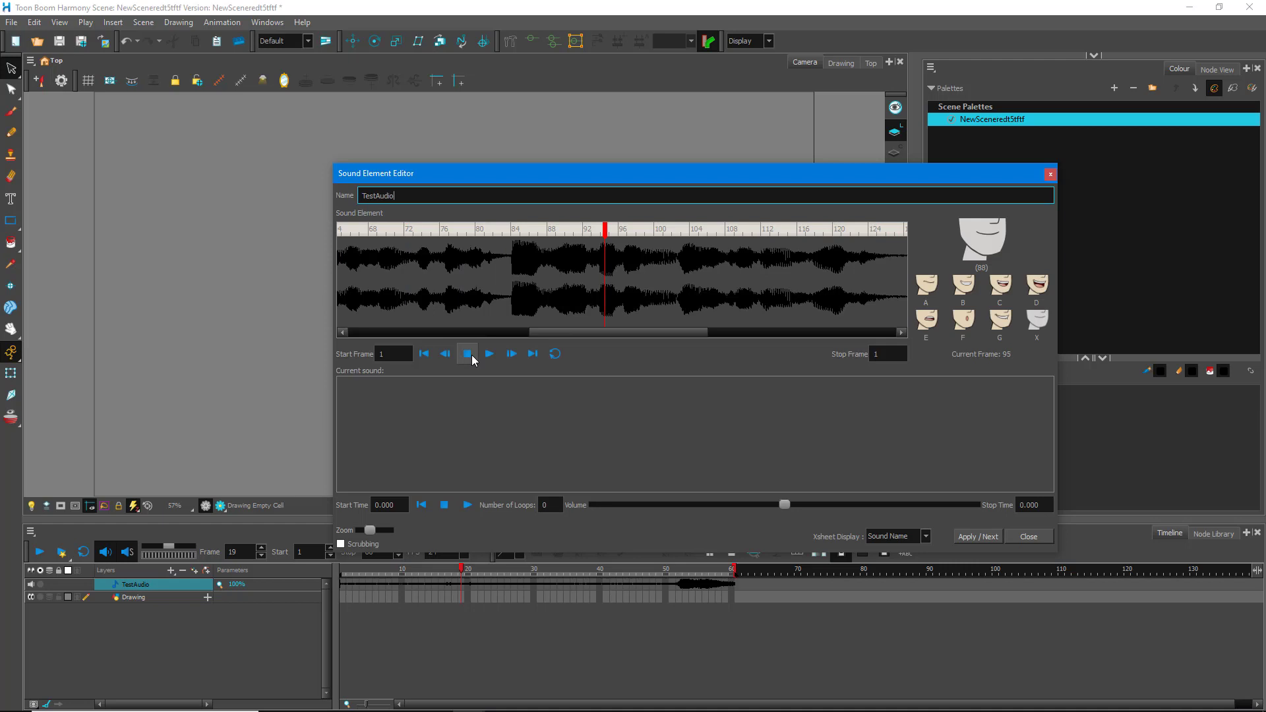
pyautogui.moveTo(625, 334); pyautogui.dragTo(402, 350)
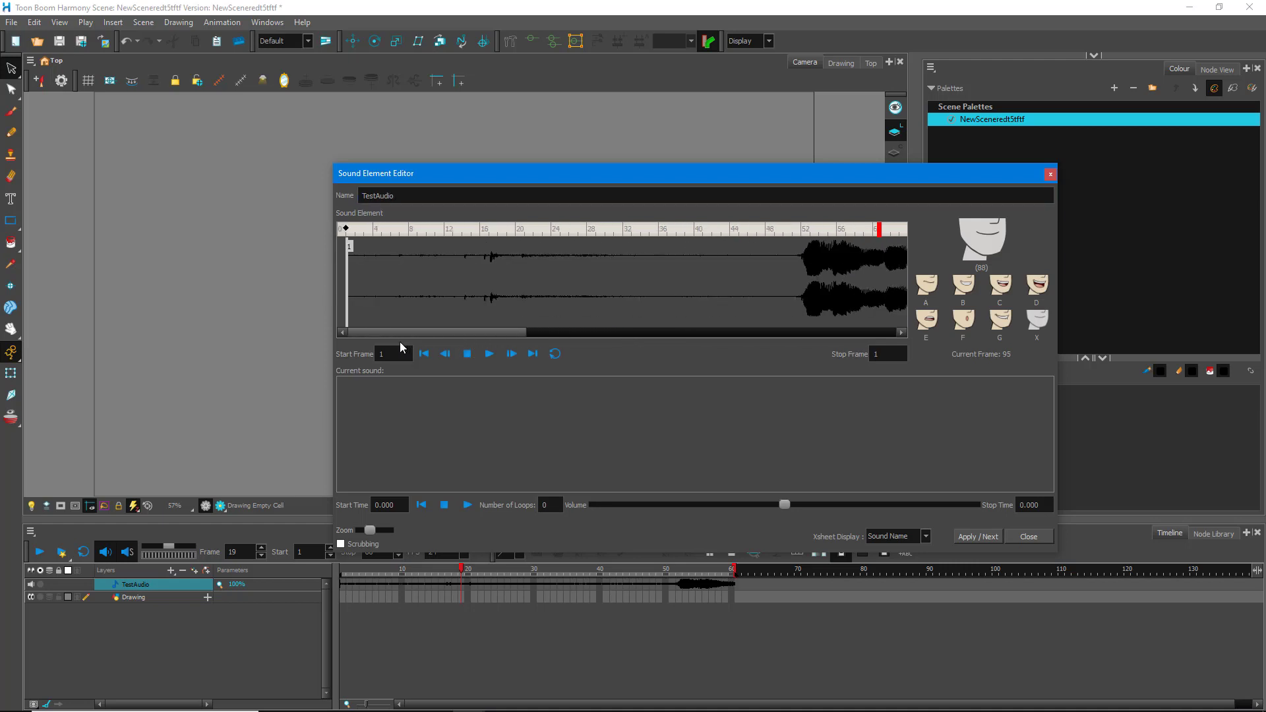
pyautogui.click(793, 263)
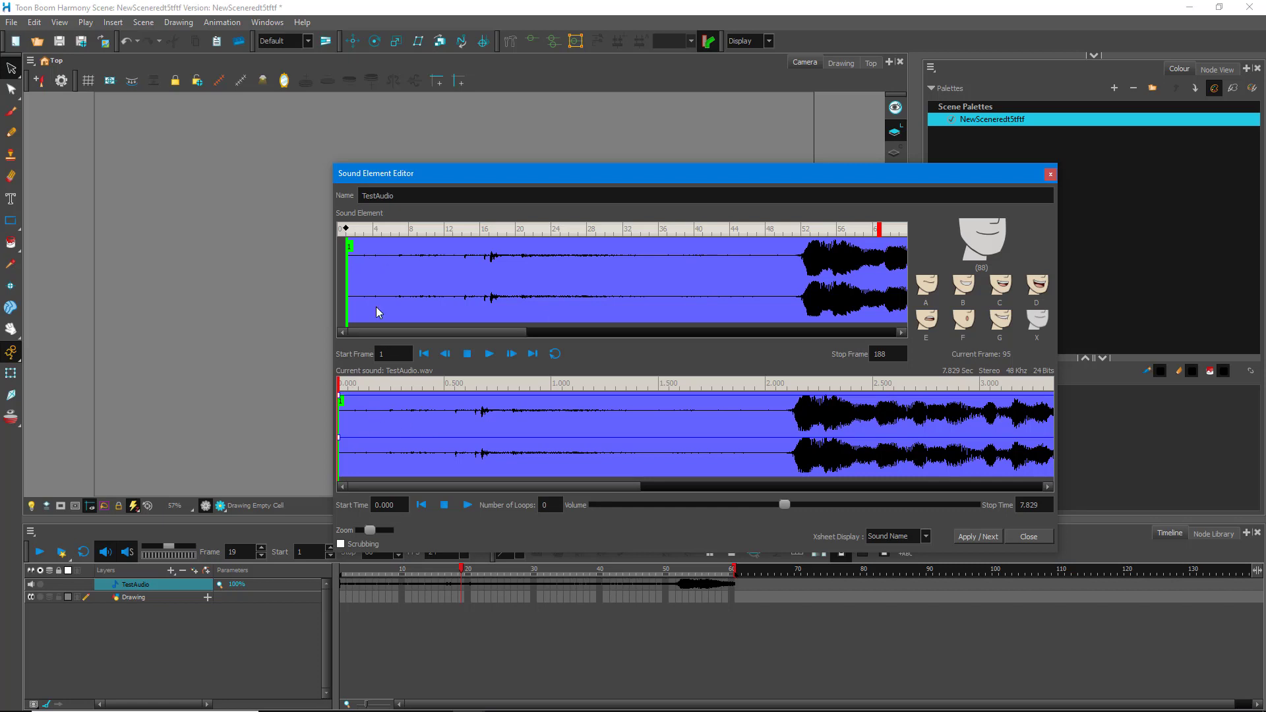
# Step: Move TestAudio's start to 2.096 s (frame 17) and its end to 6.949 s, then apply and close
pyautogui.moveTo(348, 241); pyautogui.dragTo(346, 240)
pyautogui.moveTo(344, 404); pyautogui.dragTo(341, 405)
pyautogui.moveTo(348, 243)
pyautogui.mouseDown()
pyautogui.moveTo(489, 244)
pyautogui.moveTo(297, 254)
pyautogui.mouseUp()
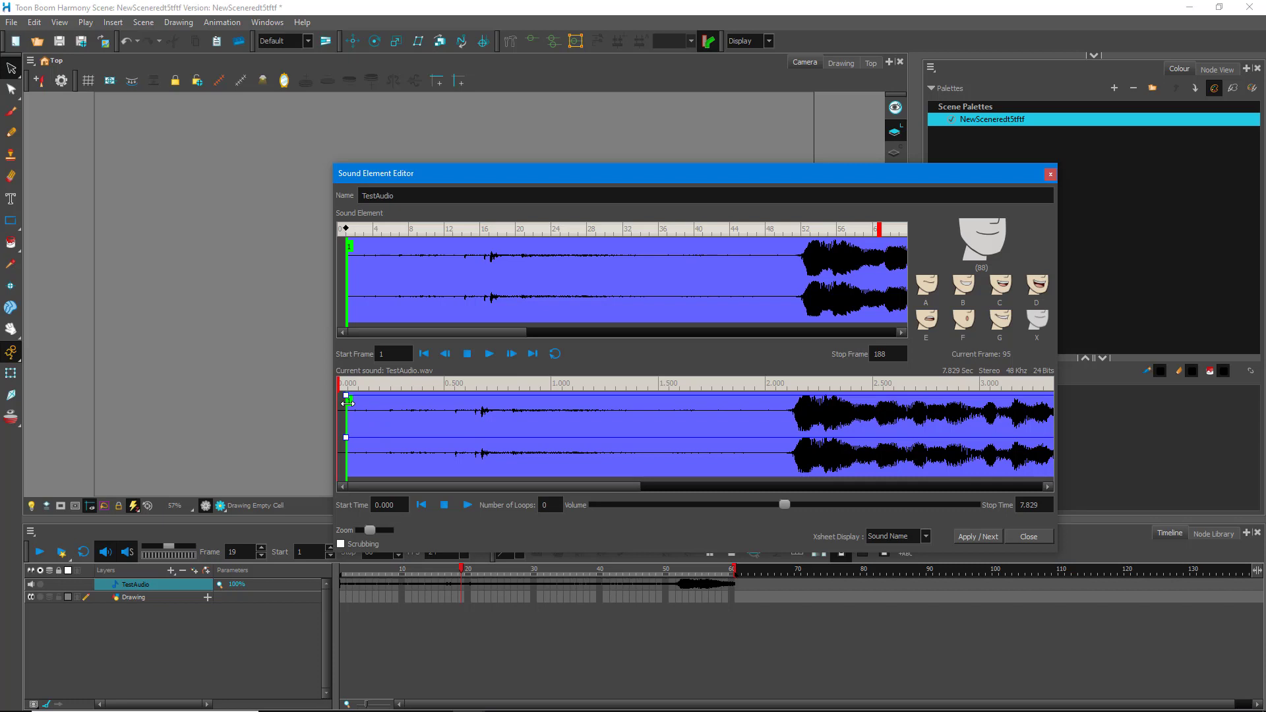
pyautogui.moveTo(343, 403); pyautogui.dragTo(786, 428)
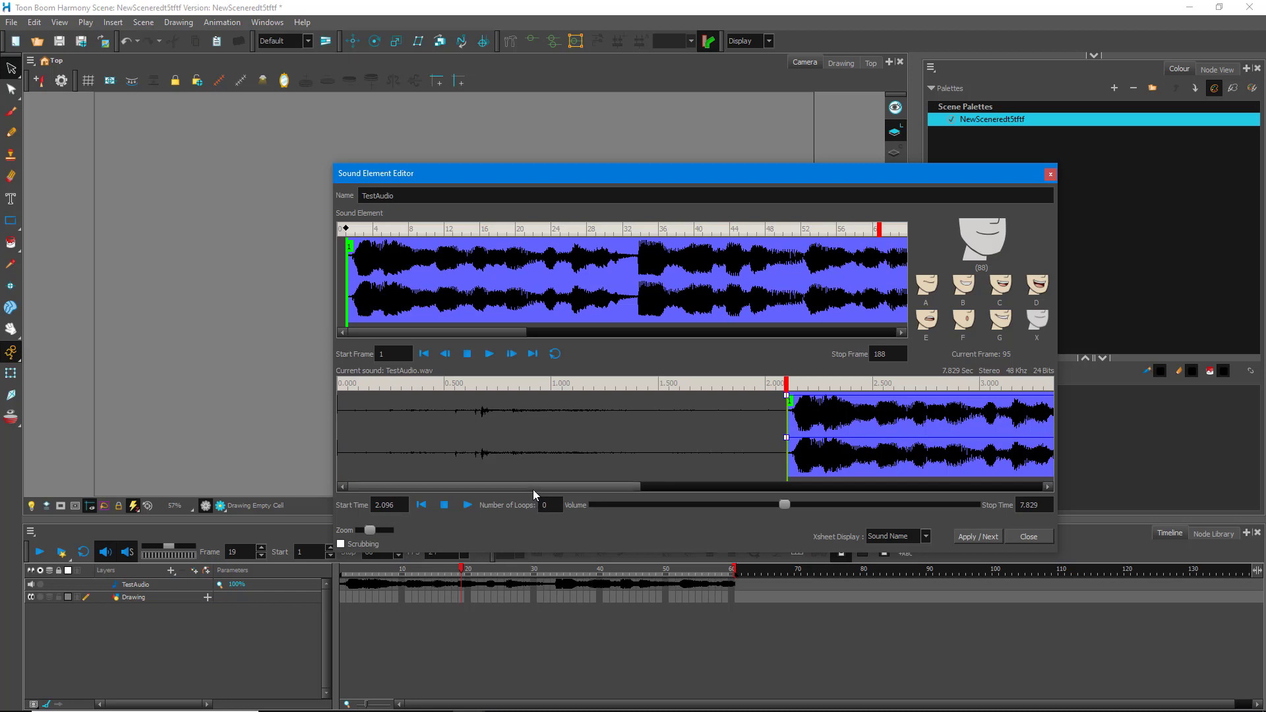
pyautogui.moveTo(534, 487); pyautogui.dragTo(1031, 525)
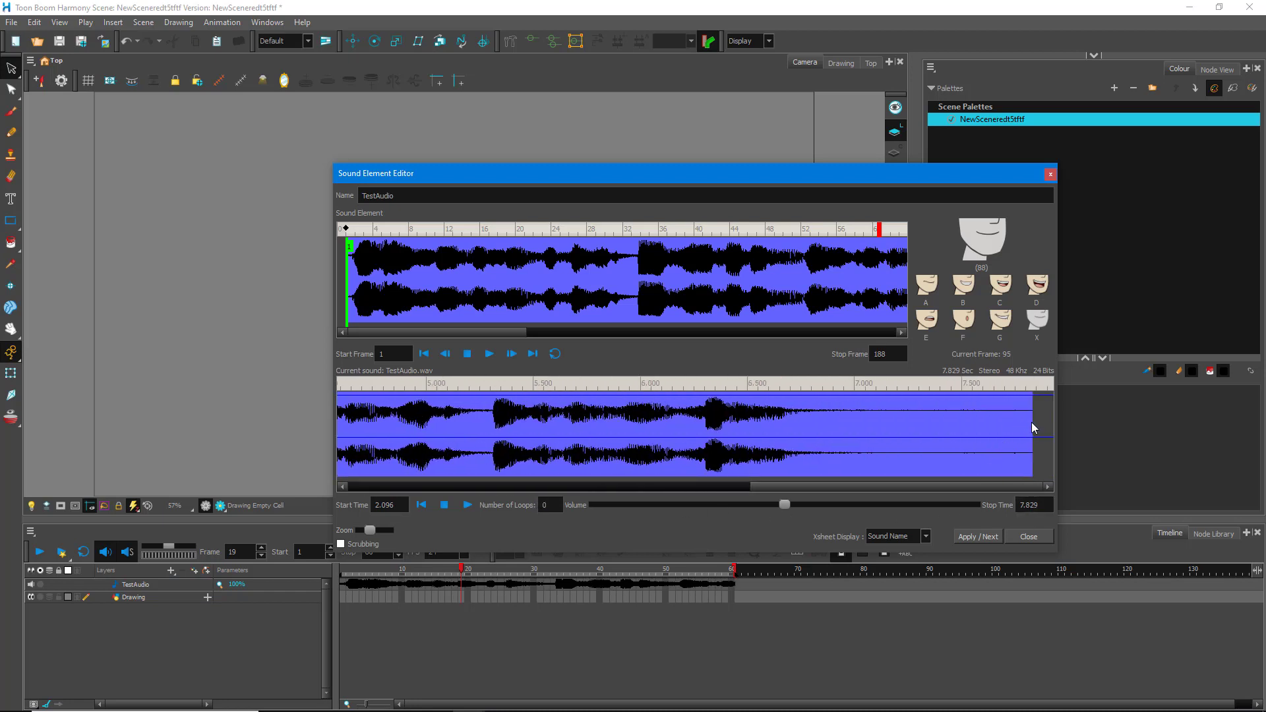
pyautogui.moveTo(1033, 432); pyautogui.dragTo(841, 442)
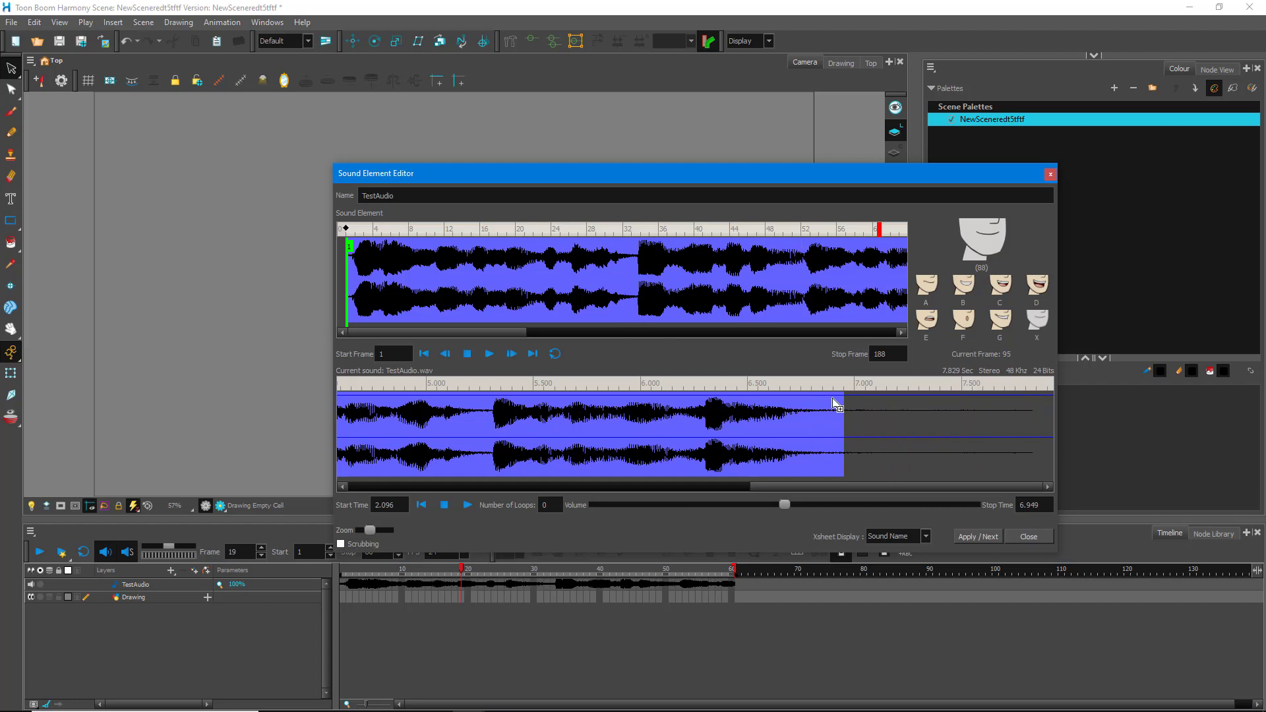
pyautogui.click(982, 540)
pyautogui.click(1027, 540)
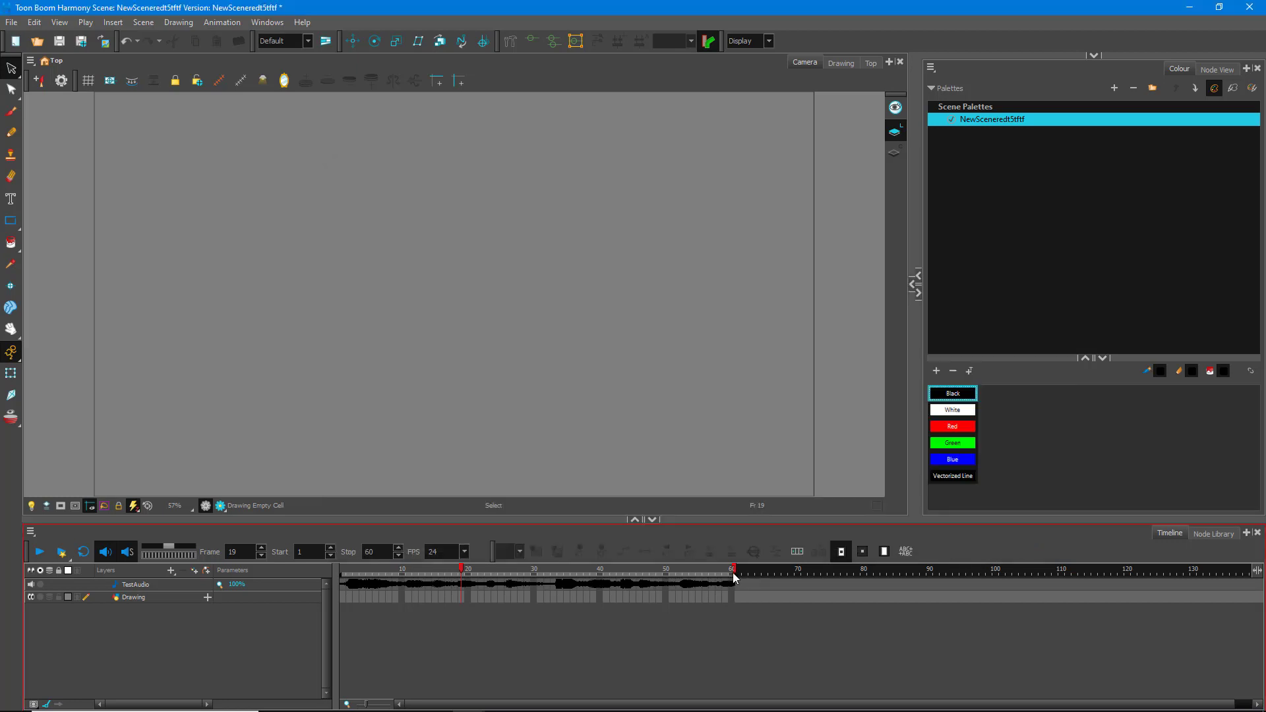
# Step: Move the scene's end marker to frame 119, rewind to frame 1, and play the scene through
pyautogui.moveTo(764, 575)
pyautogui.mouseDown()
pyautogui.moveTo(1164, 575)
pyautogui.moveTo(1125, 573)
pyautogui.mouseUp()
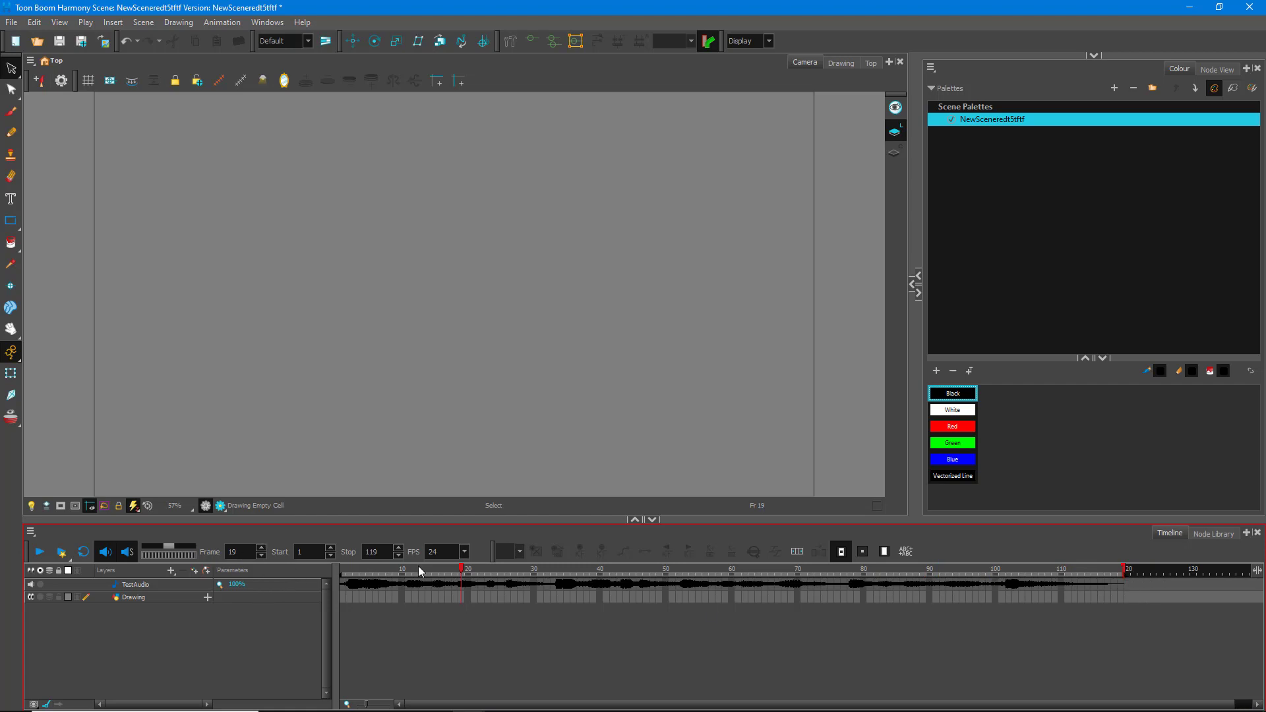
pyautogui.click(348, 568)
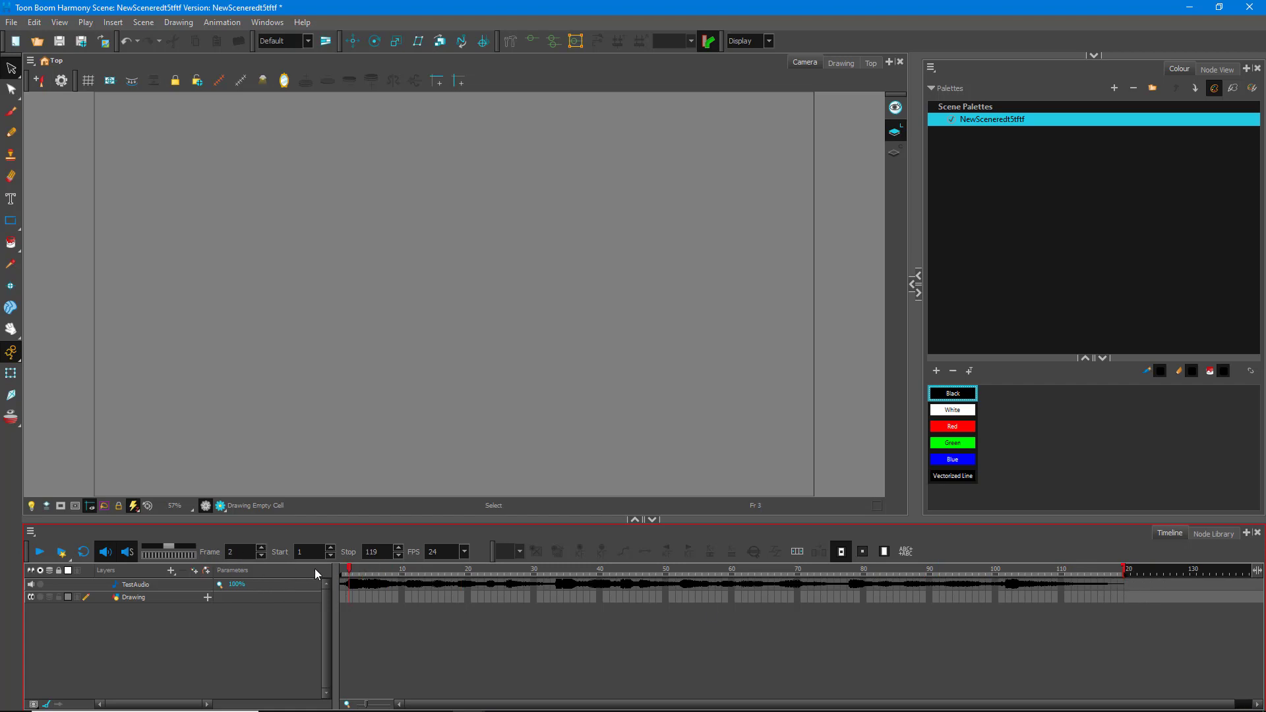
pyautogui.click(43, 558)
pyautogui.press('Return')
pyautogui.doubleClick(116, 585)
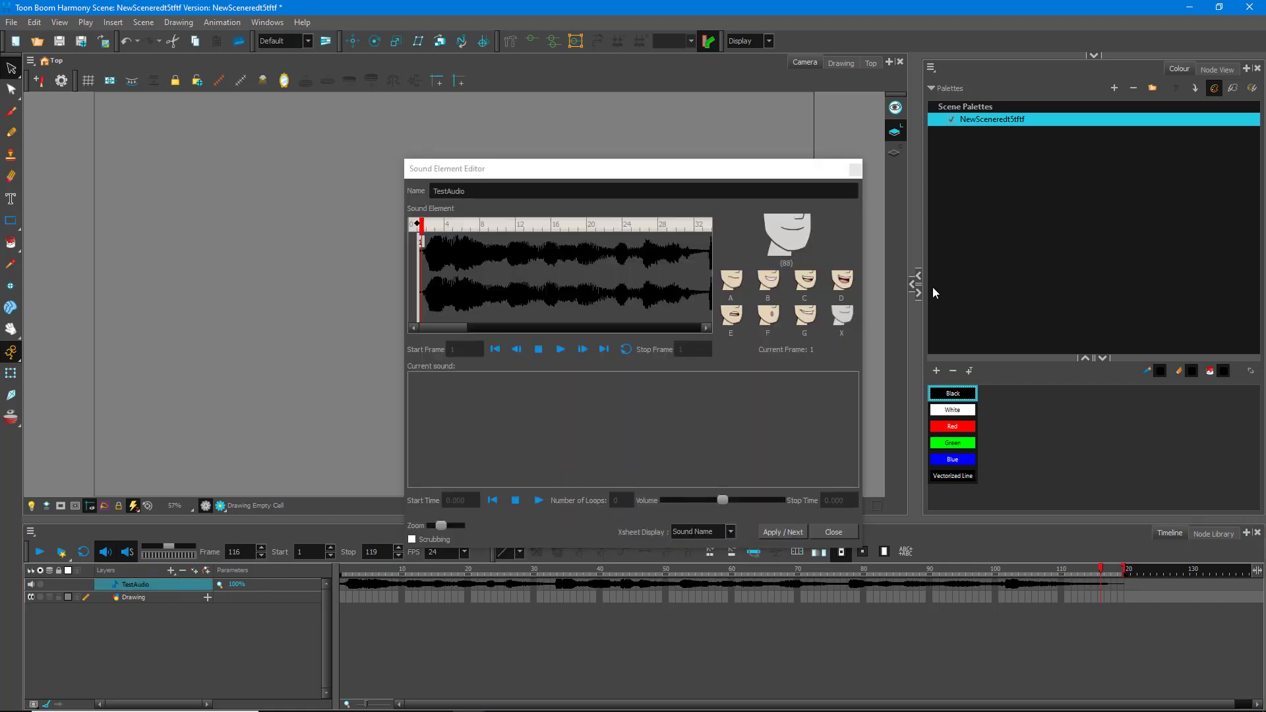
pyautogui.click(448, 191)
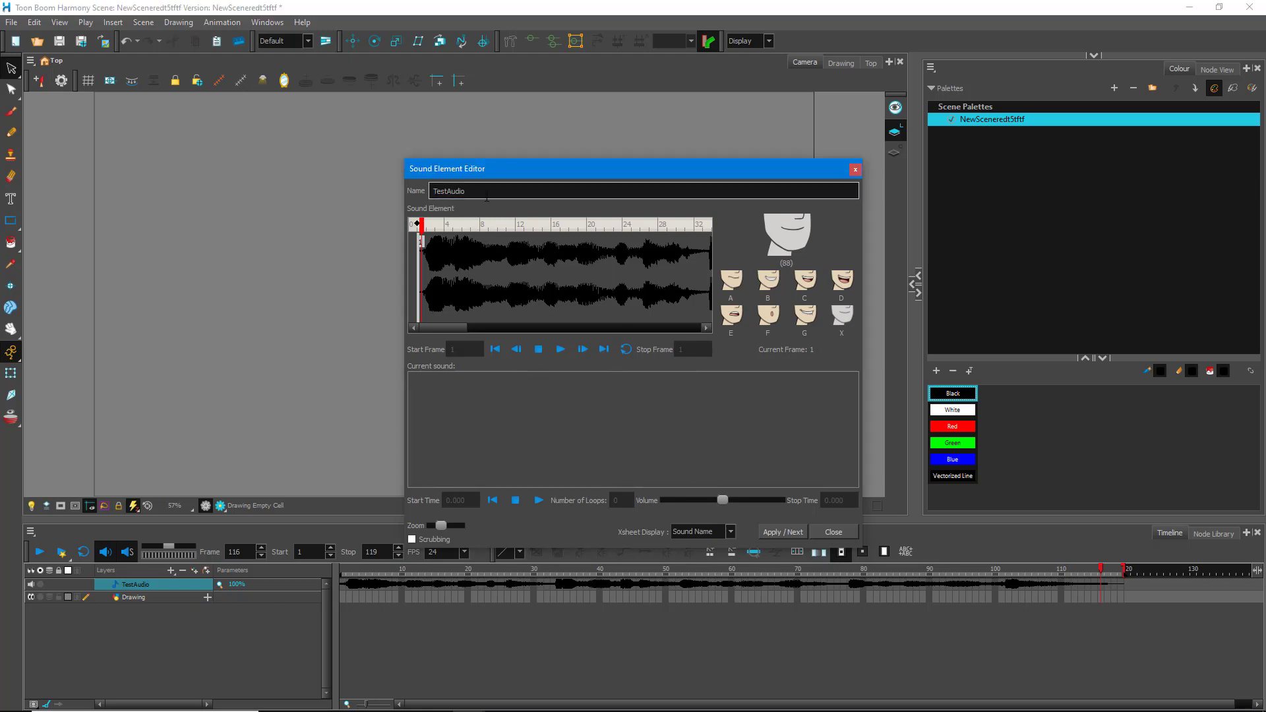
pyautogui.doubleClick(448, 191)
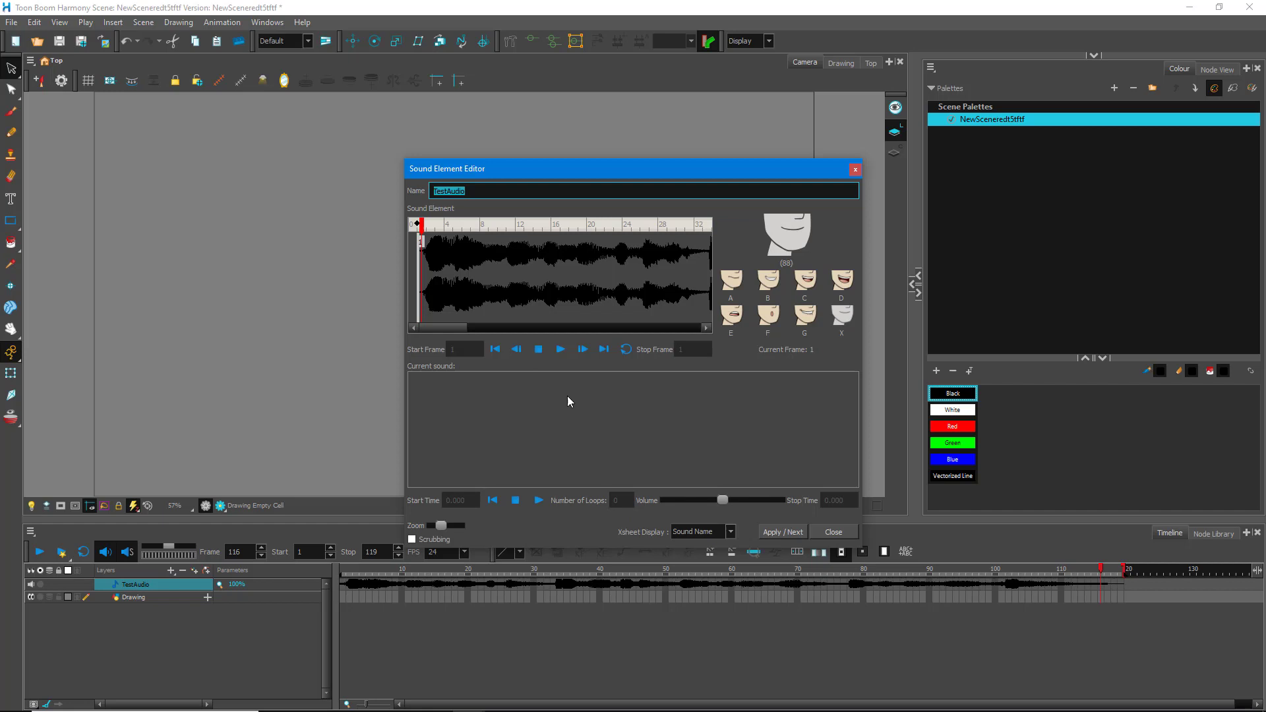
pyautogui.click(854, 171)
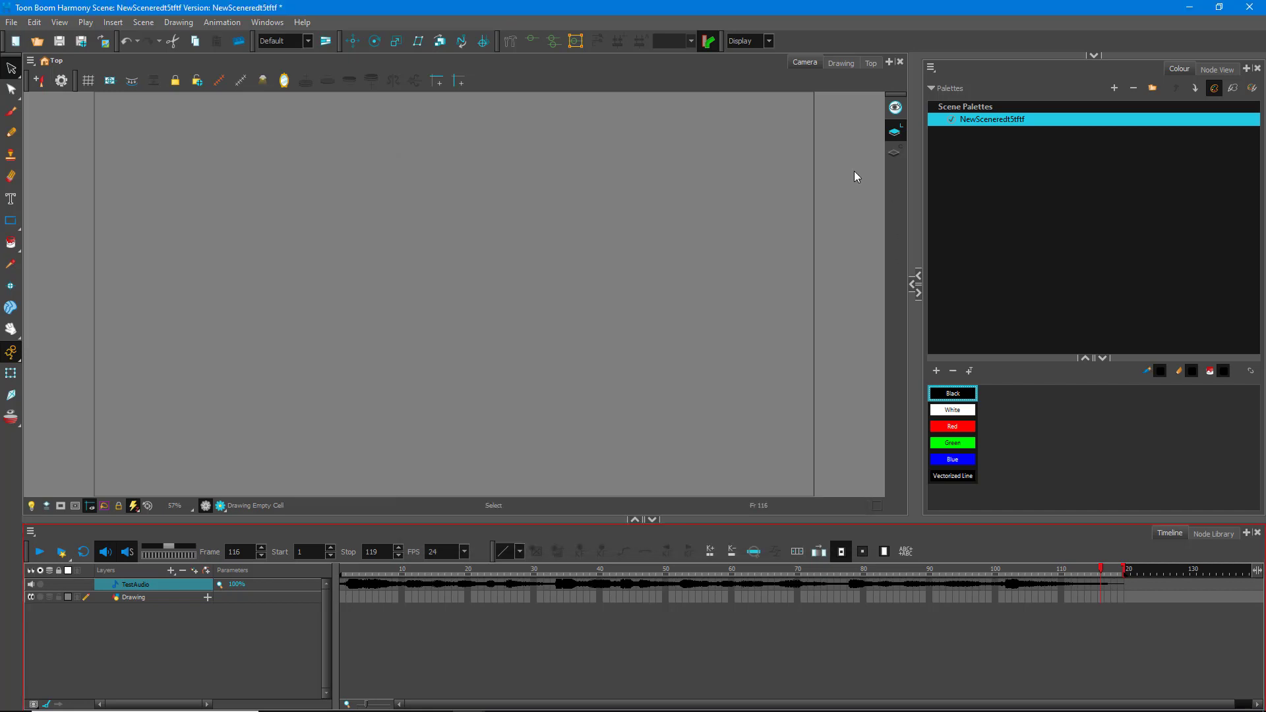